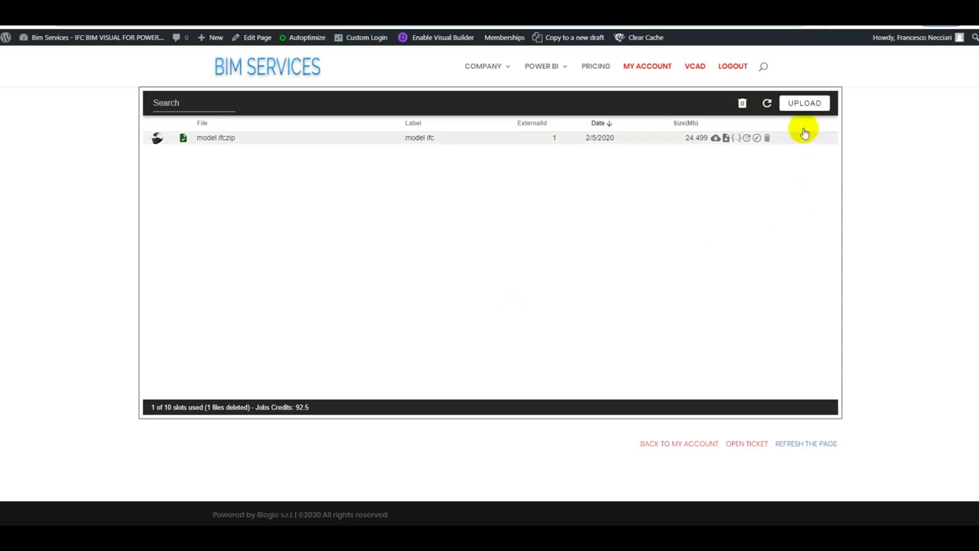
Choose rac_basic_sample_project (1).rvt from the computer as the file to upload.
click(803, 102)
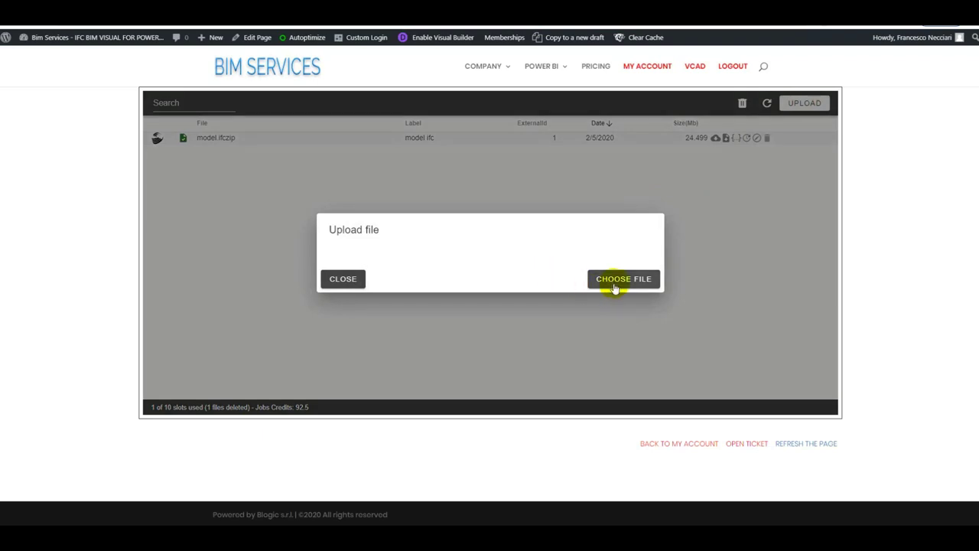
click(617, 278)
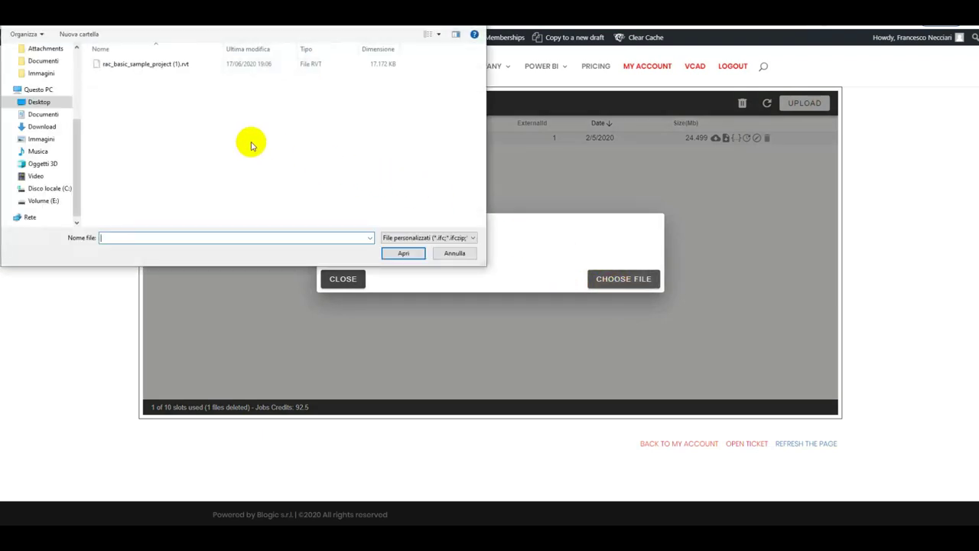
click(167, 66)
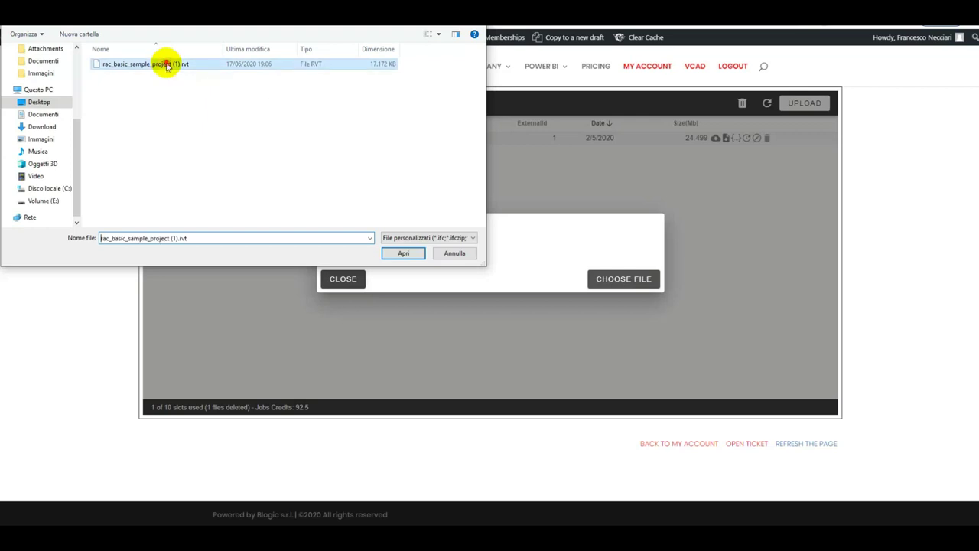
double_click(166, 66)
Upload the Revit file with label 'test', External Id 1 and Use Forge enabled.
click(376, 218)
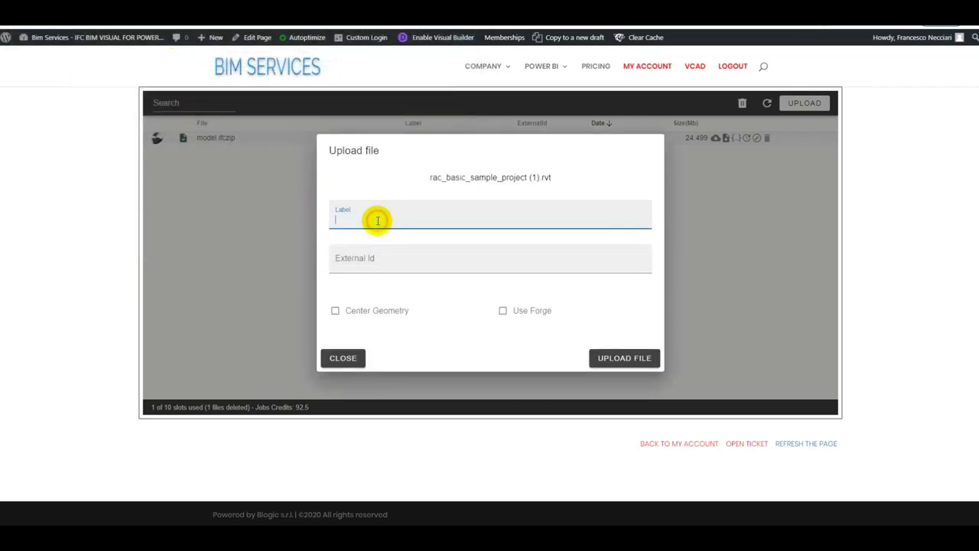
text(test)
key(Tab)
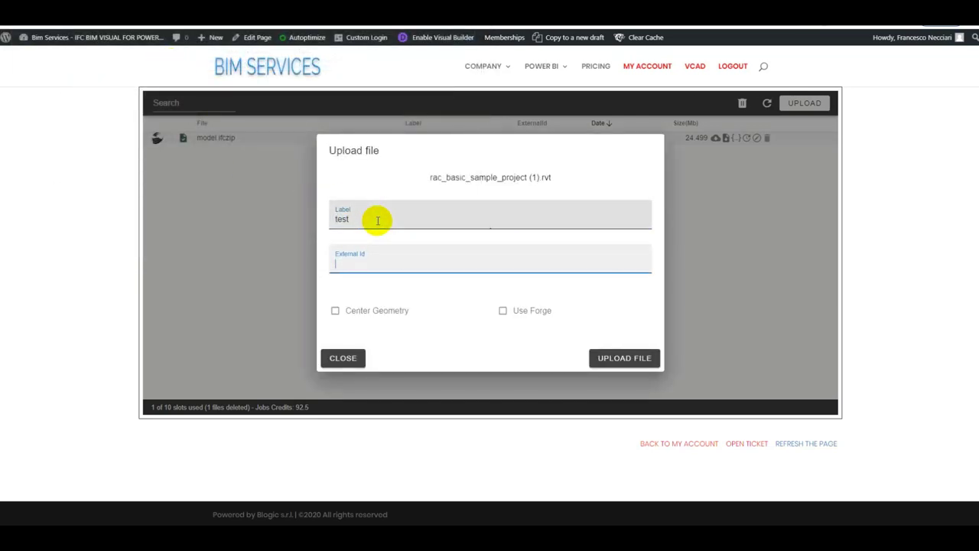
text(1)
click(503, 311)
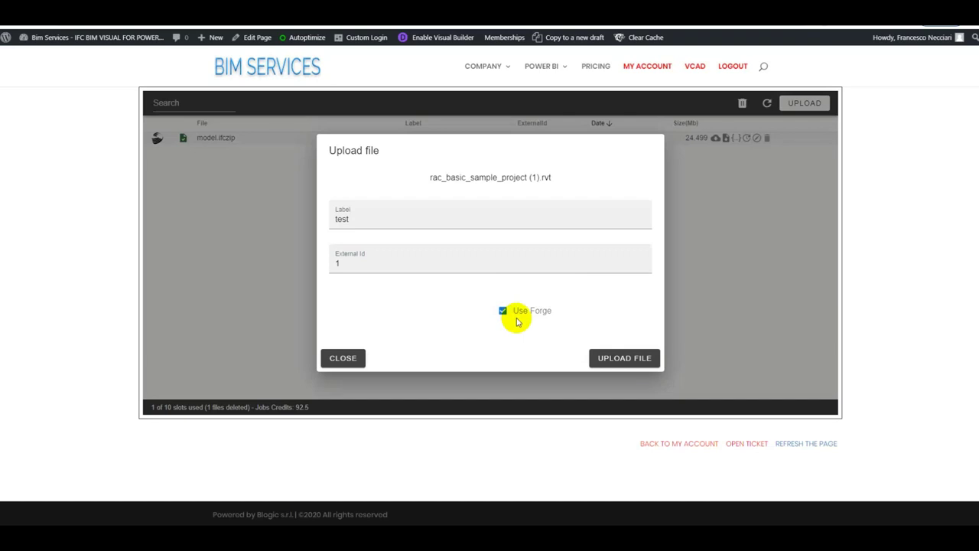
click(637, 359)
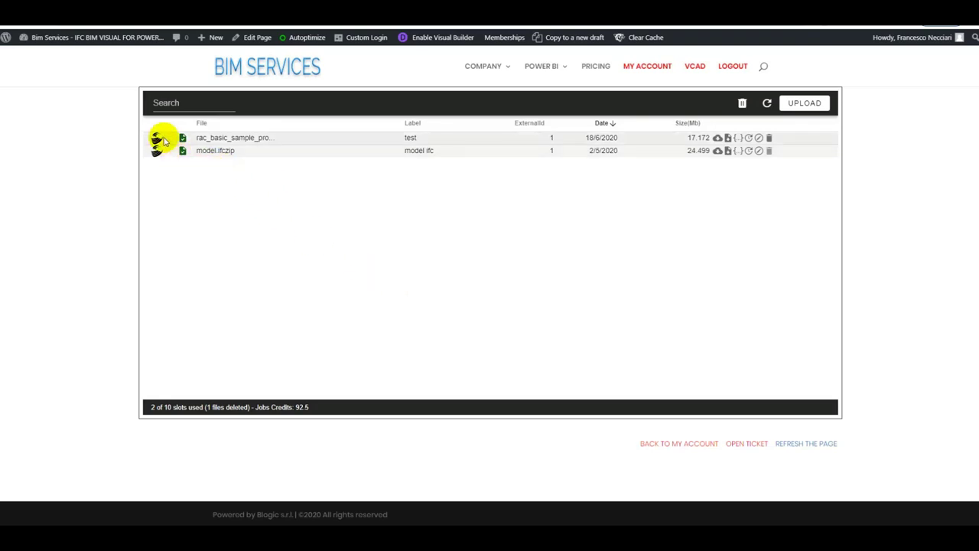
Preview the Revit model in 3D, zooming in and orbiting to a low side view of the house.
click(159, 140)
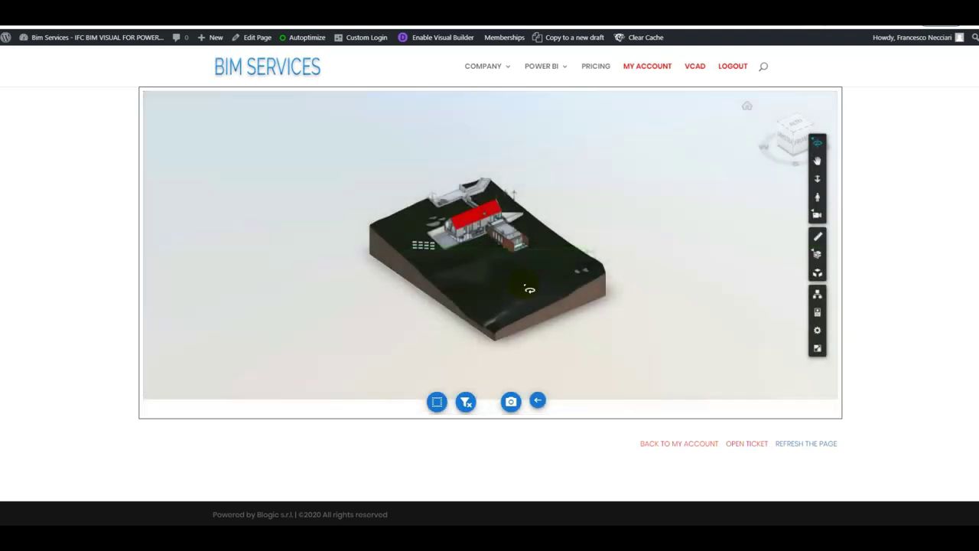
click(487, 243)
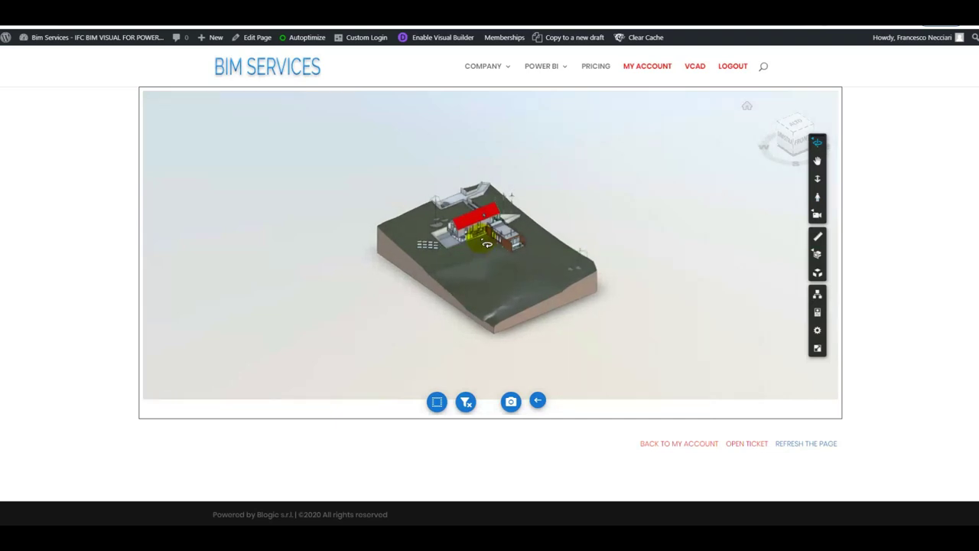
scroll(486, 243, up, 5)
scroll(486, 243, up, 5)
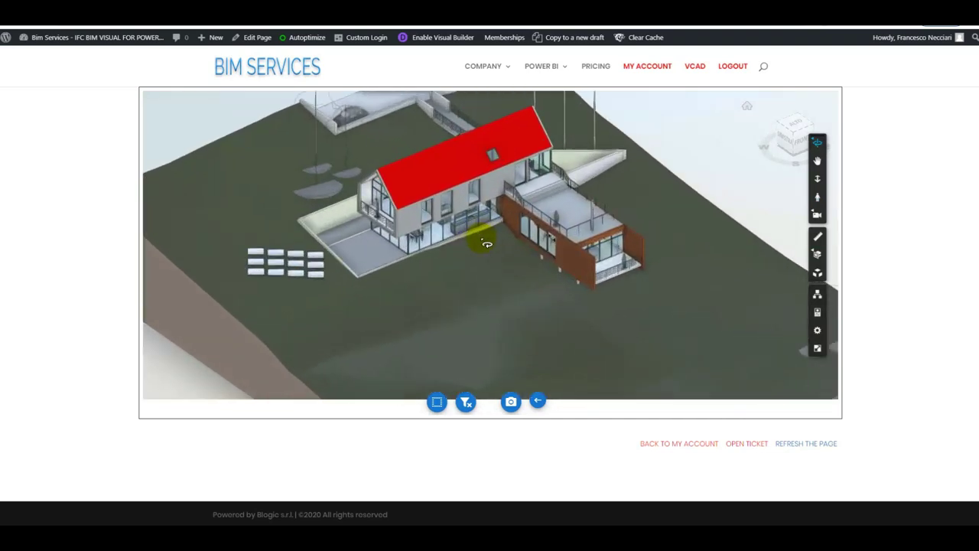
drag(485, 240, 461, 255)
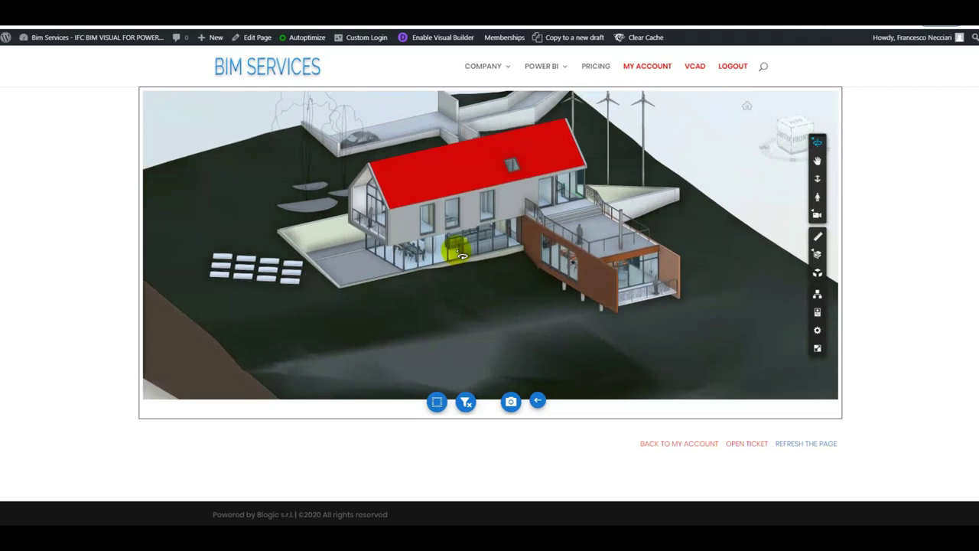
Download the Forge Asset Detail Power BI template for the Revit file and open it.
click(539, 401)
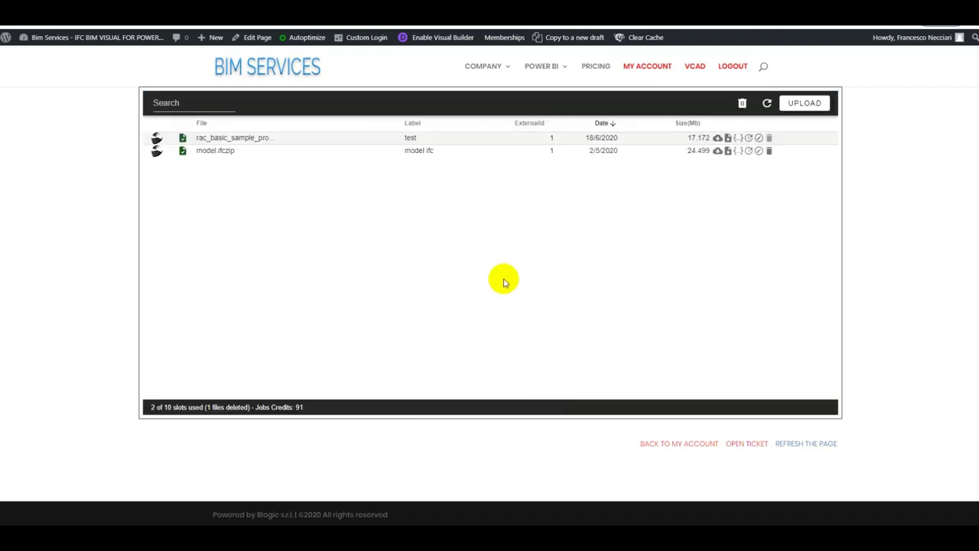
click(719, 137)
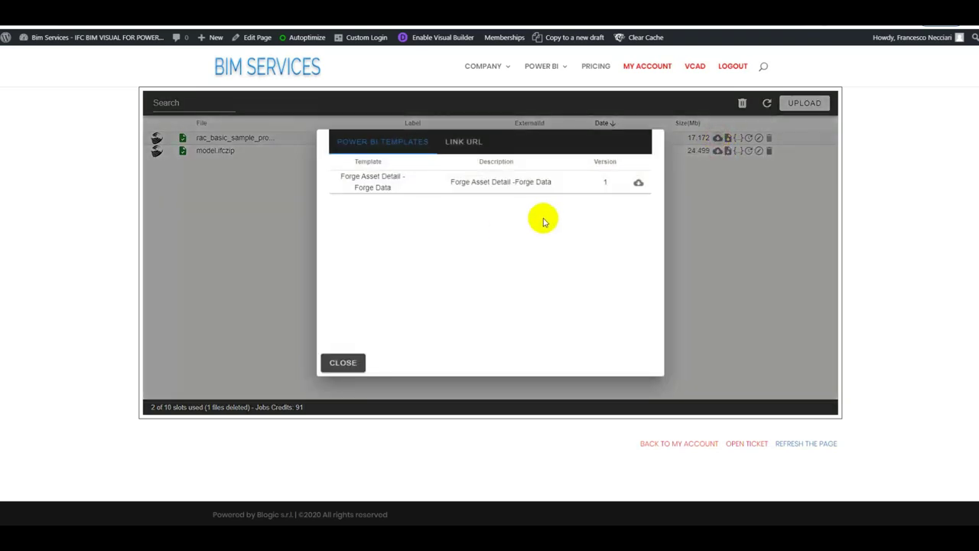
click(637, 184)
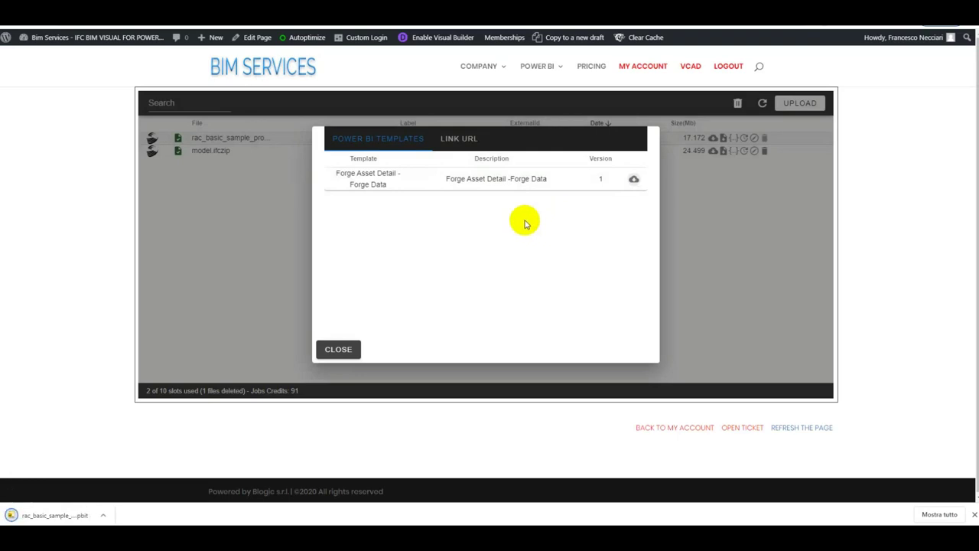
click(77, 516)
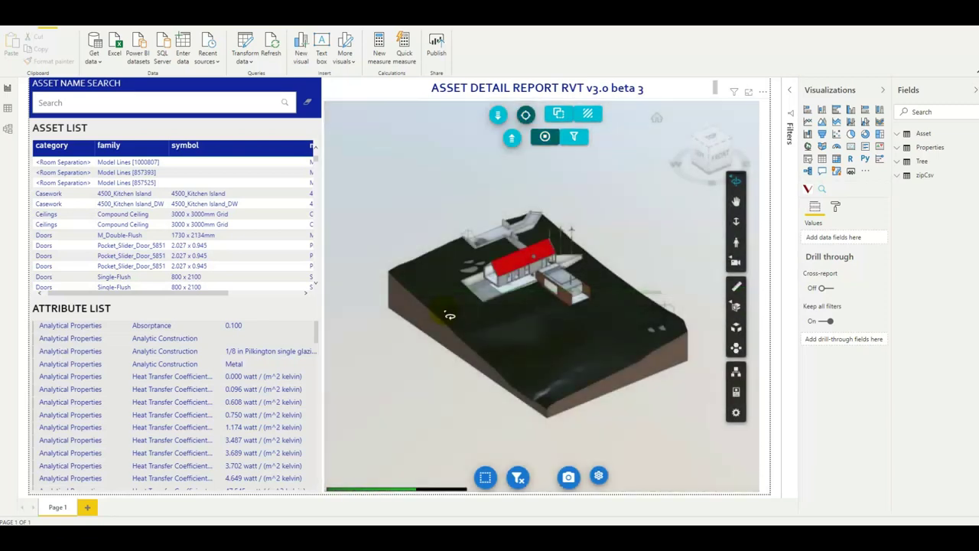
scroll(536, 294, up, 5)
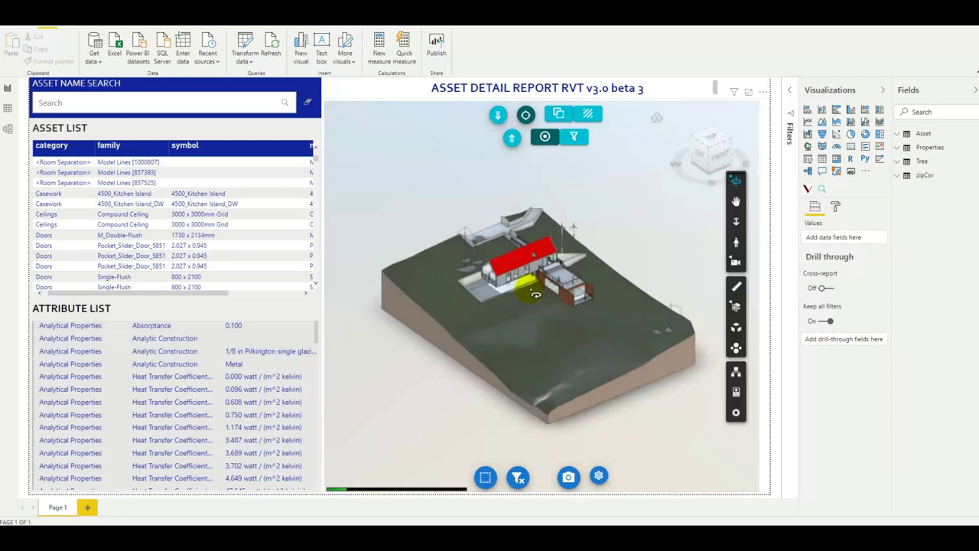
mouse_move(553, 294)
mouse_down()
mouse_move(500, 299)
mouse_move(448, 275)
mouse_move(554, 301)
mouse_up()
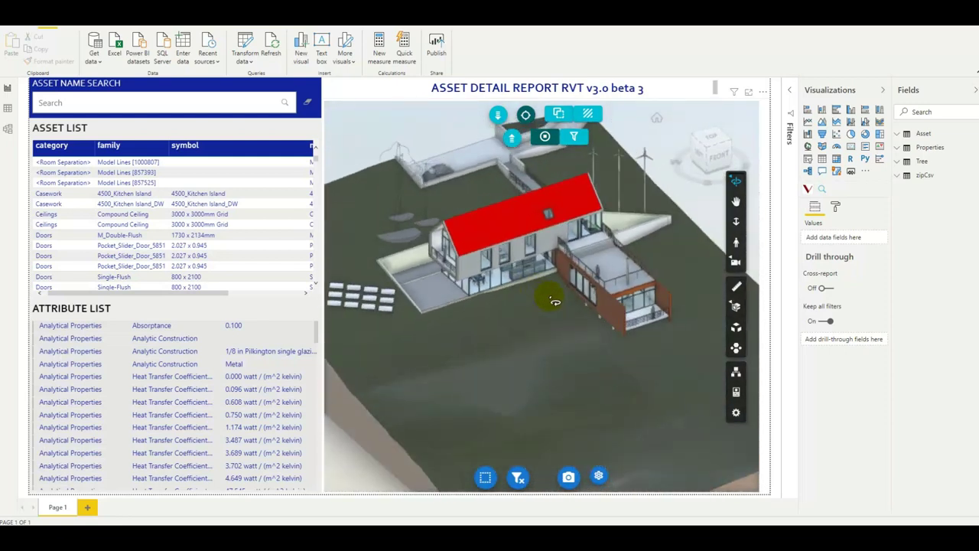
scroll(543, 284, down, 5)
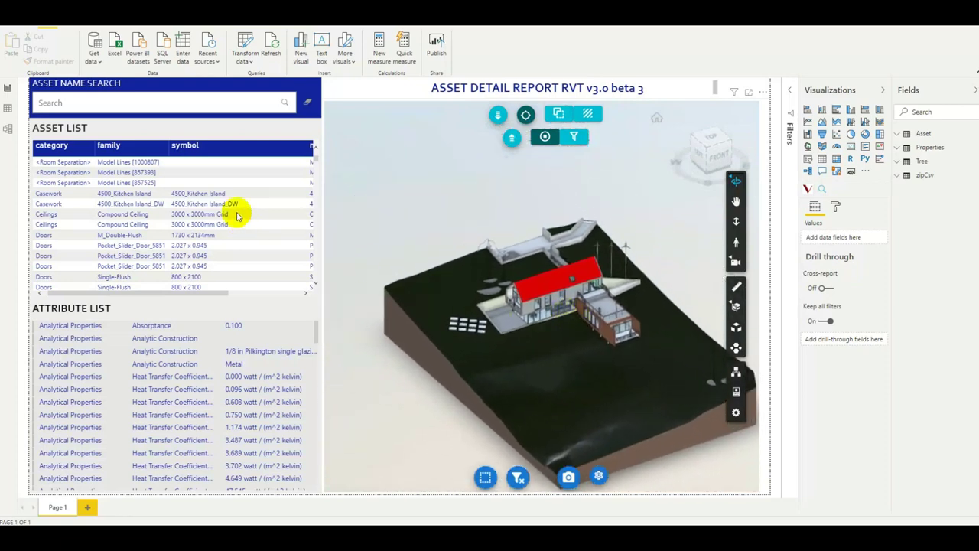
click(89, 167)
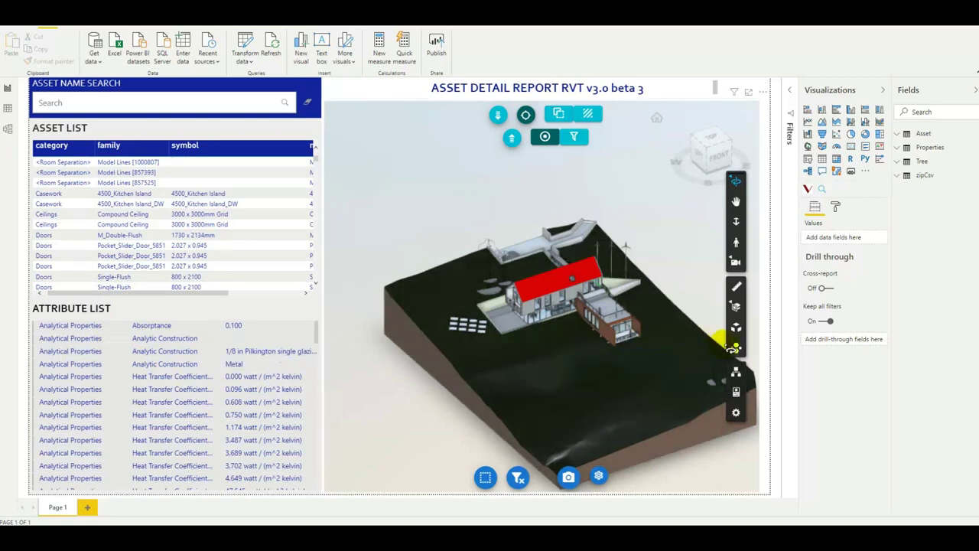
click(733, 348)
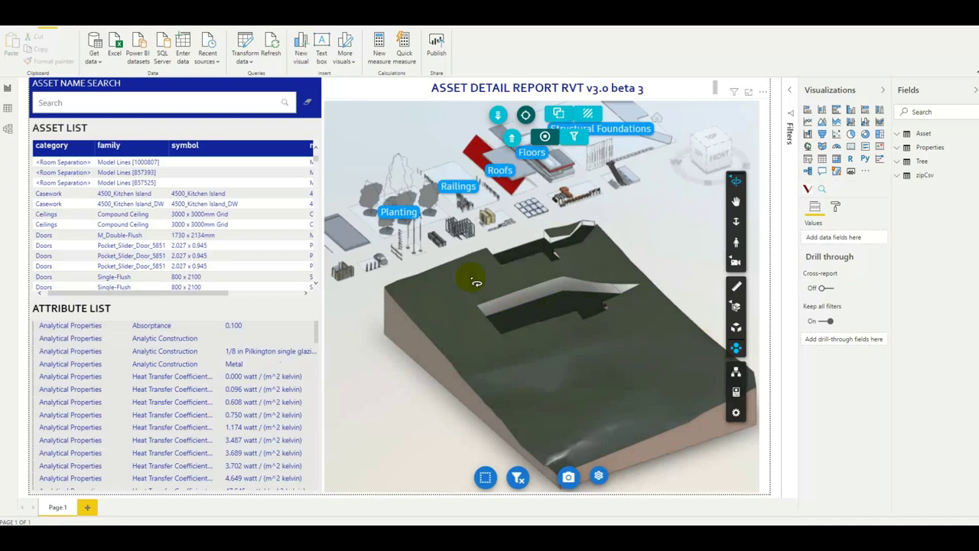
middle_drag(475, 278, 548, 279)
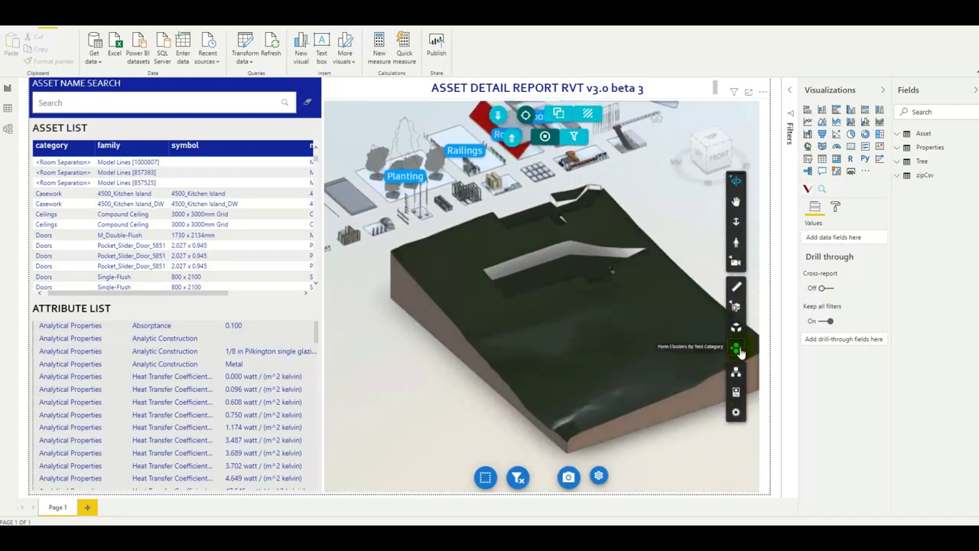
click(738, 350)
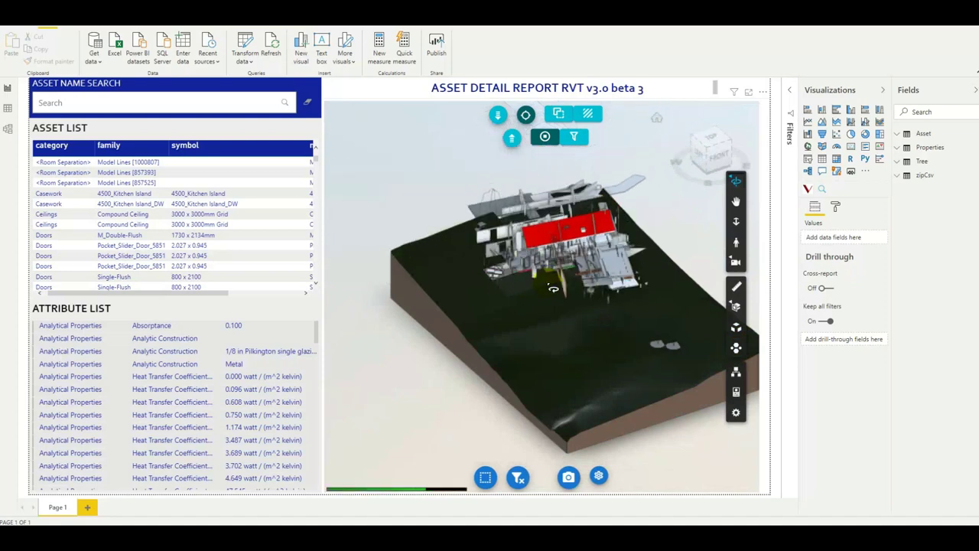
drag(555, 302, 525, 315)
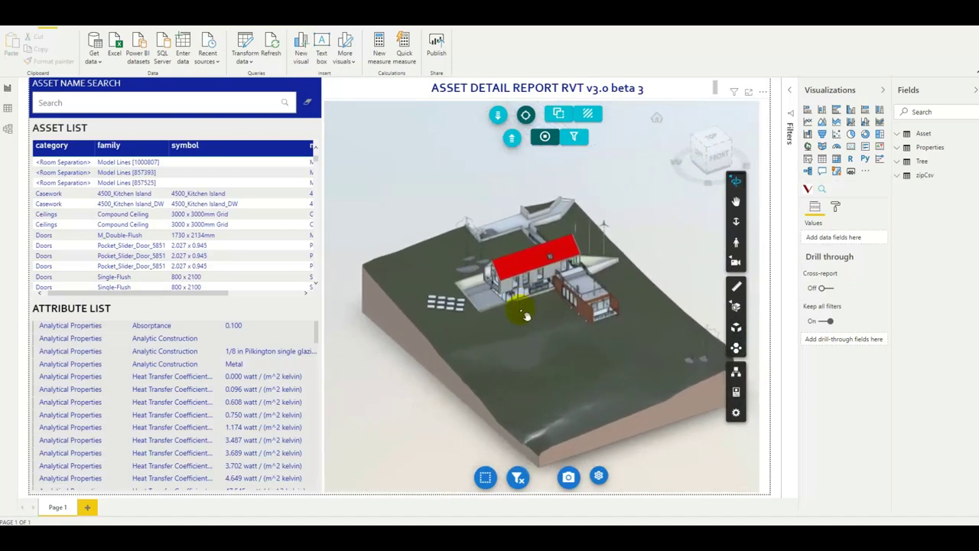
Select the 4500_Kitchen Island asset and turn on Xray Mode to make the building transparent.
click(156, 196)
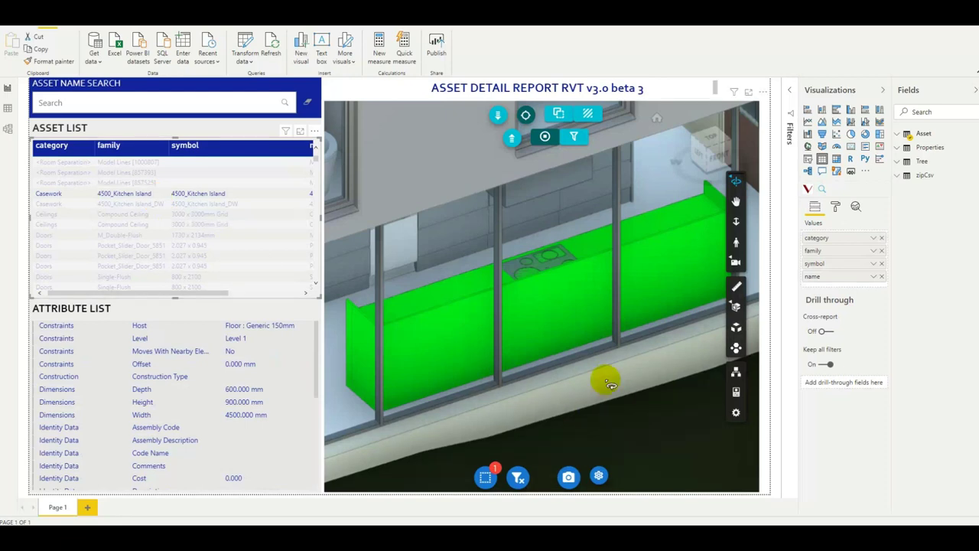
click(588, 117)
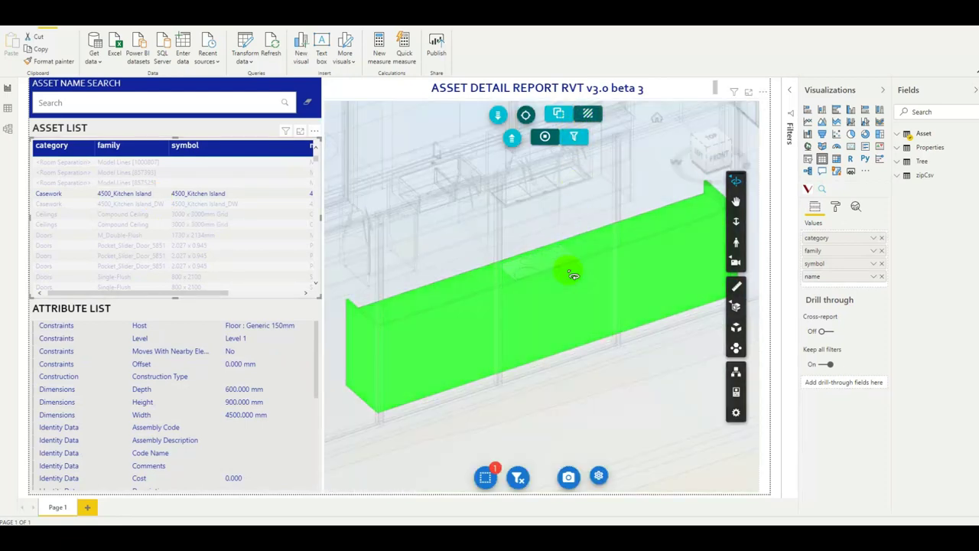
scroll(573, 275, down, 5)
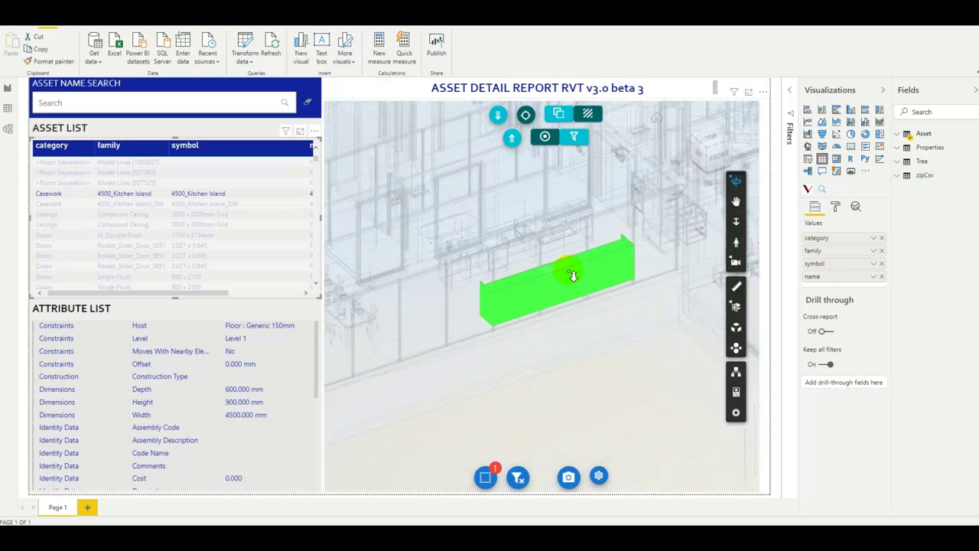
scroll(570, 274, down, 5)
Orbit and zoom from a top-down plan view around the green kitchen island.
drag(470, 286, 438, 304)
drag(614, 280, 566, 292)
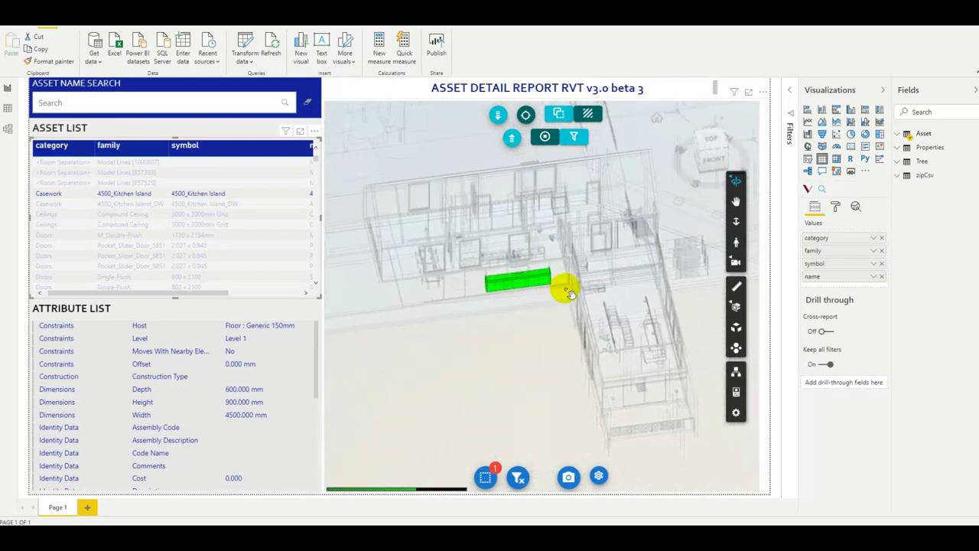
scroll(525, 280, up, 5)
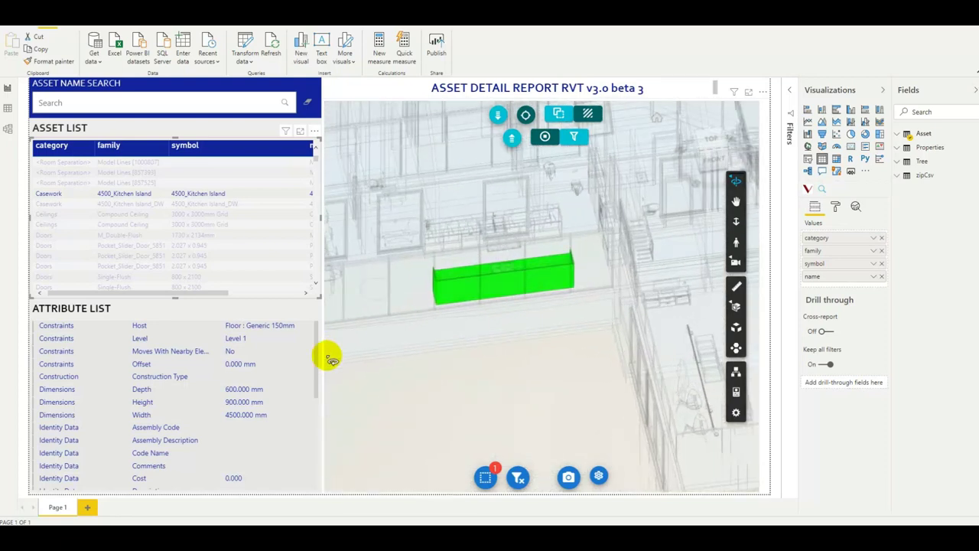
drag(317, 360, 306, 486)
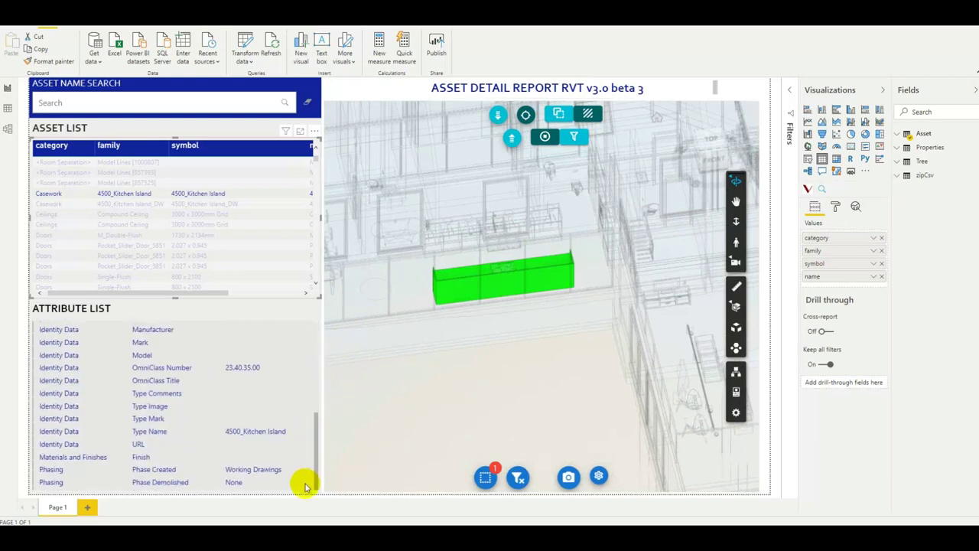
drag(313, 404, 316, 334)
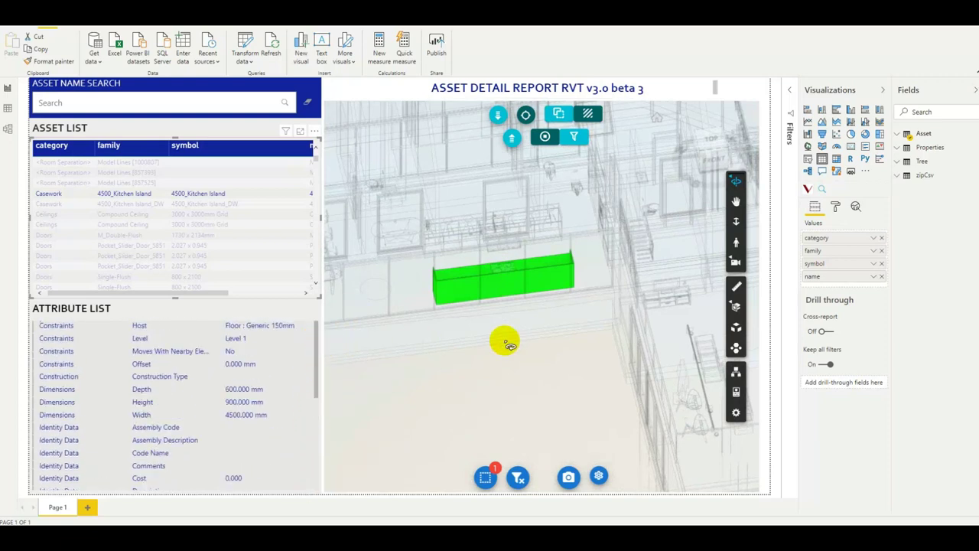